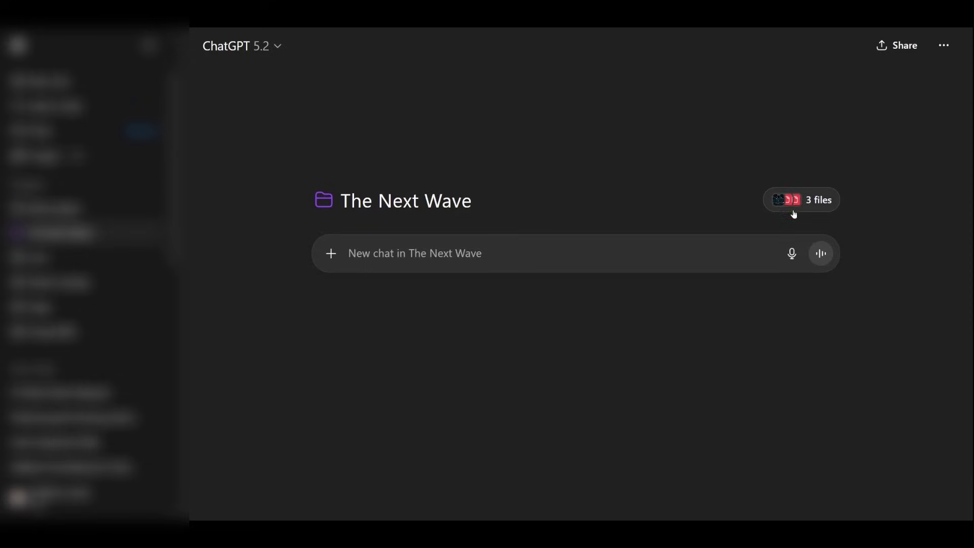
Remove Lore Key Contacts.pdf, Meeting Notes and lore-ark from the Lore project's files.
click(740, 269)
click(740, 224)
click(739, 180)
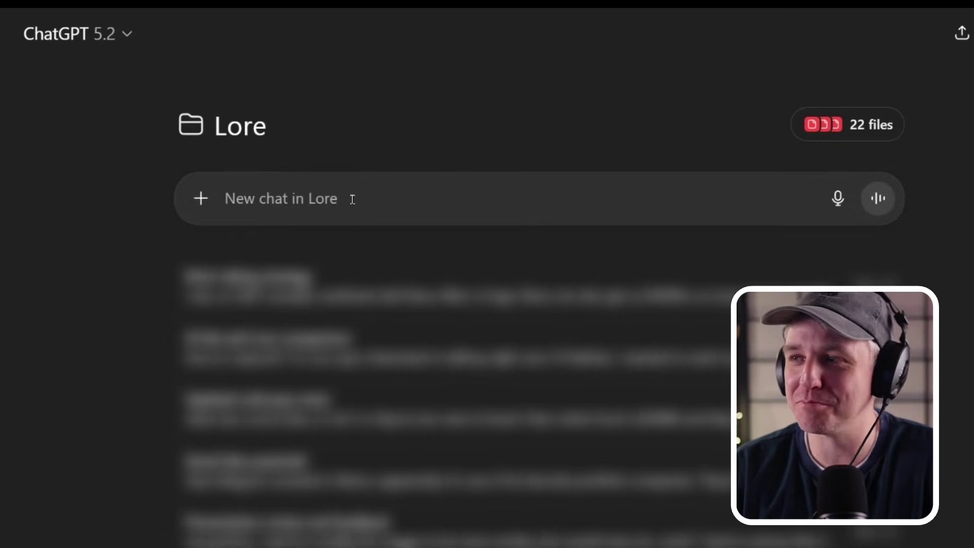
Show the Lore project's list of 22 files.
click(864, 130)
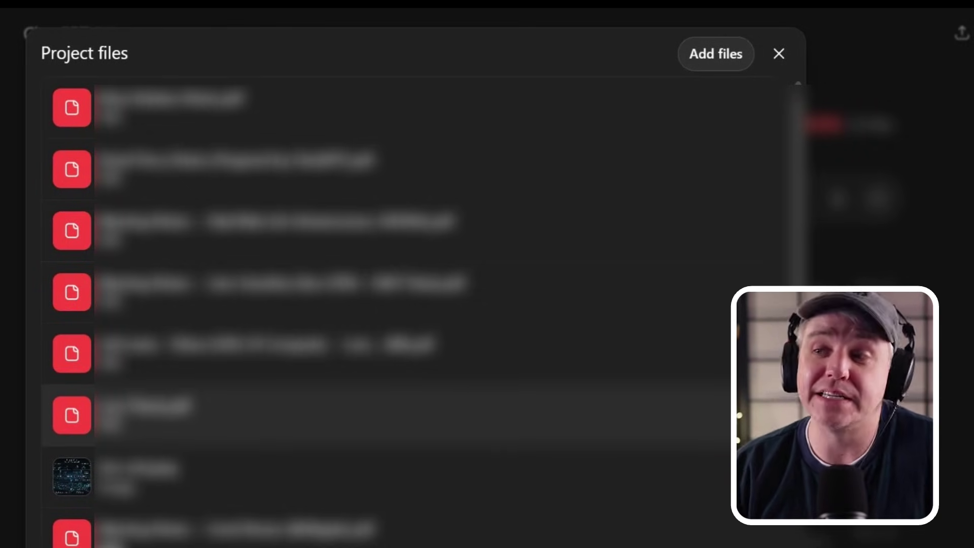
scroll(385, 429, down, 2)
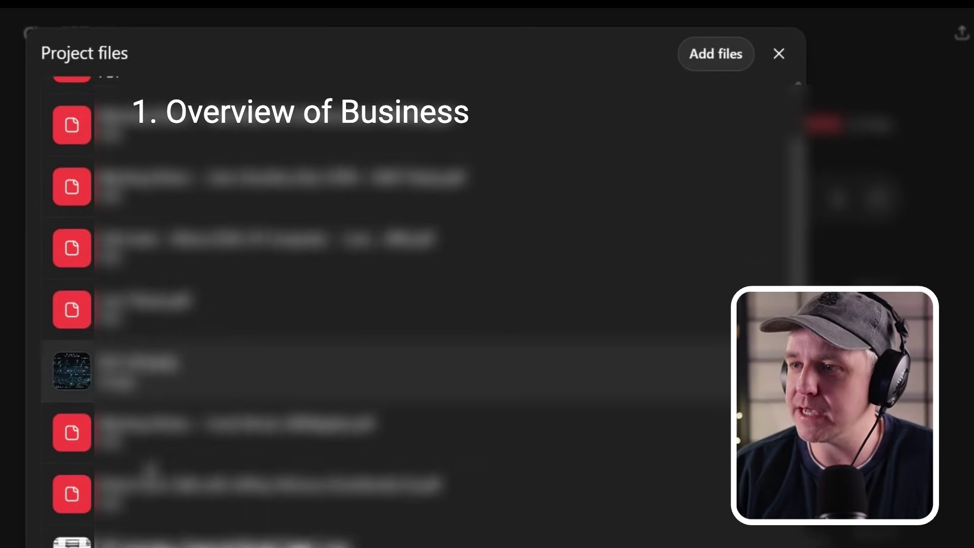
scroll(385, 528, up, 2)
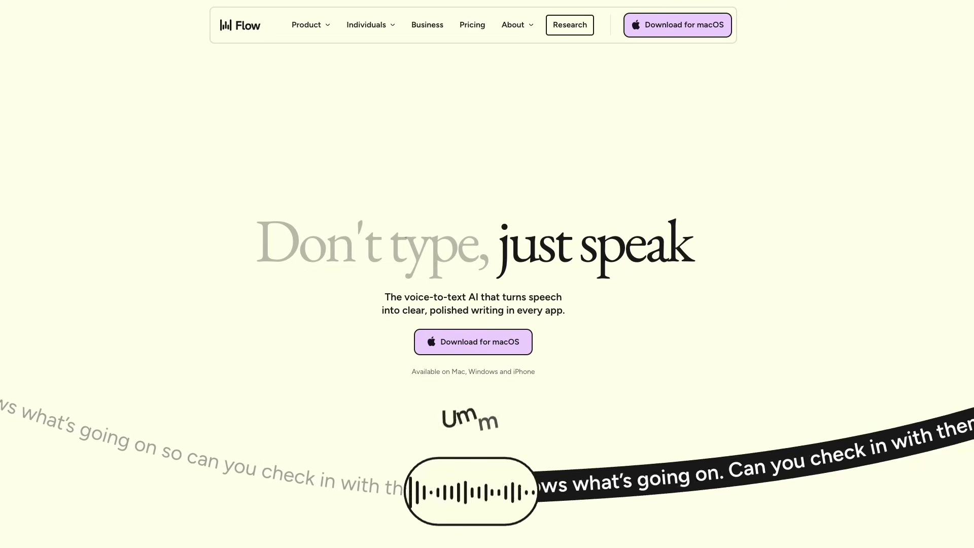
scroll(487, 274, down, 10)
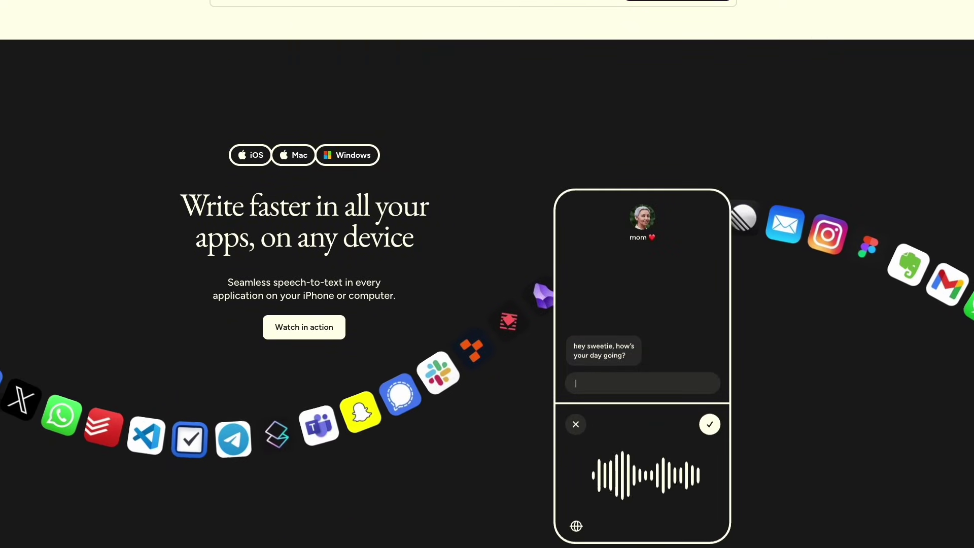
scroll(488, 274, down, 12)
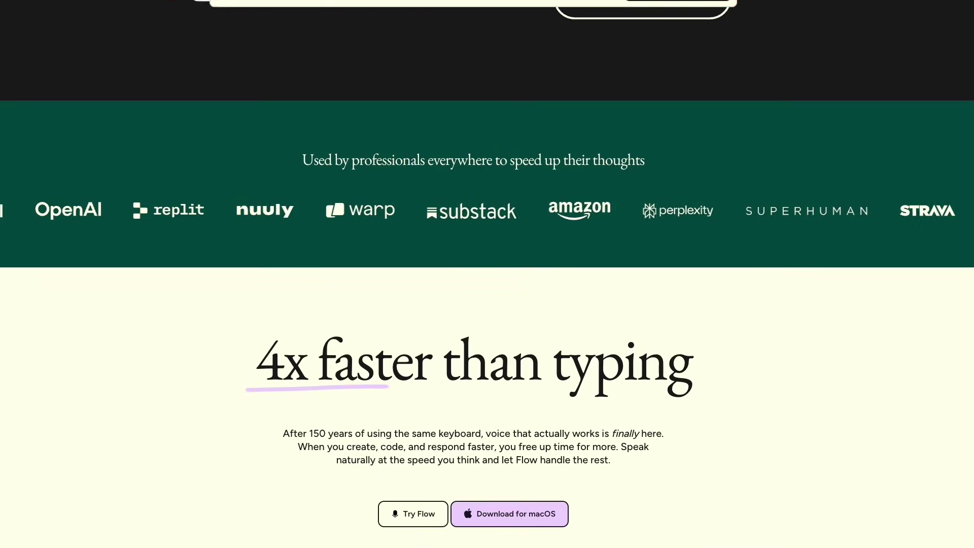
scroll(487, 274, down, 5)
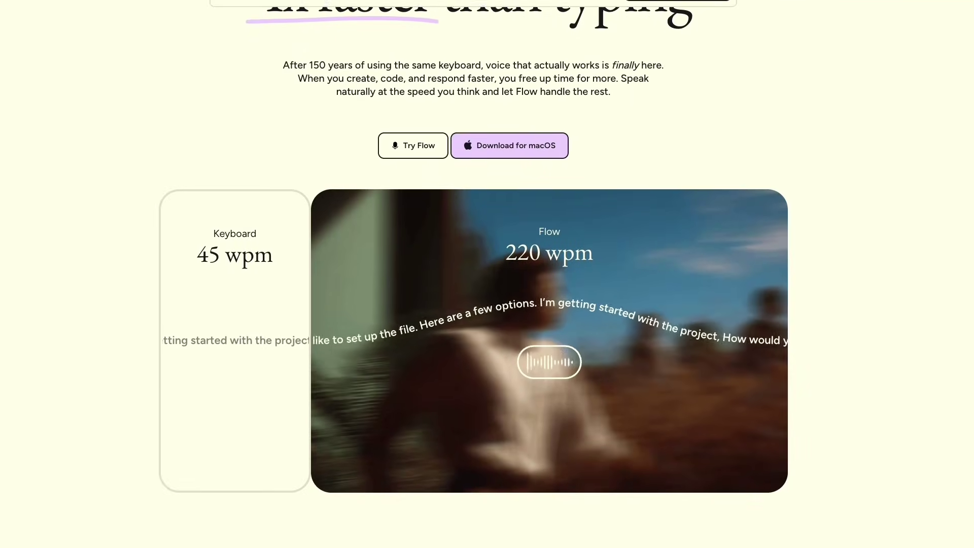
scroll(487, 274, down, 8)
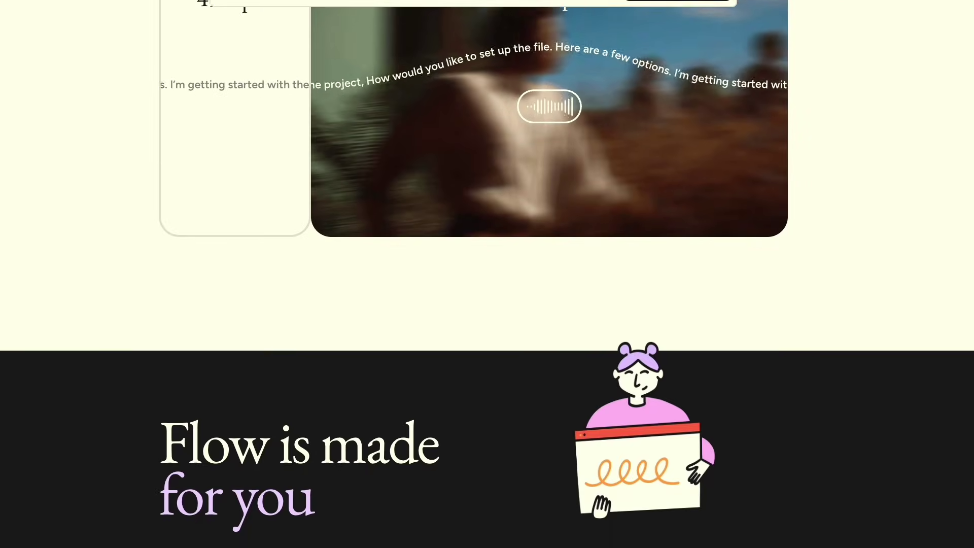
scroll(487, 274, down, 3)
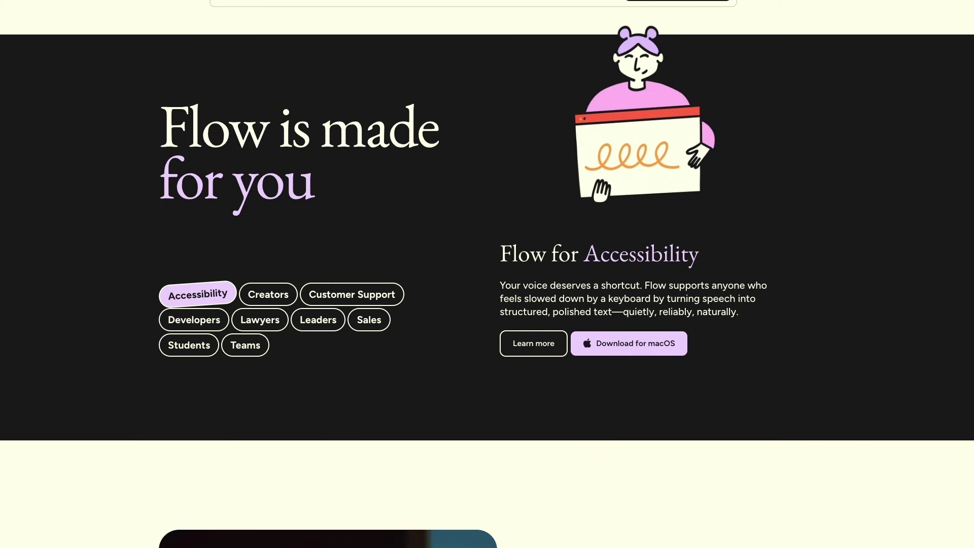
scroll(487, 274, down, 10)
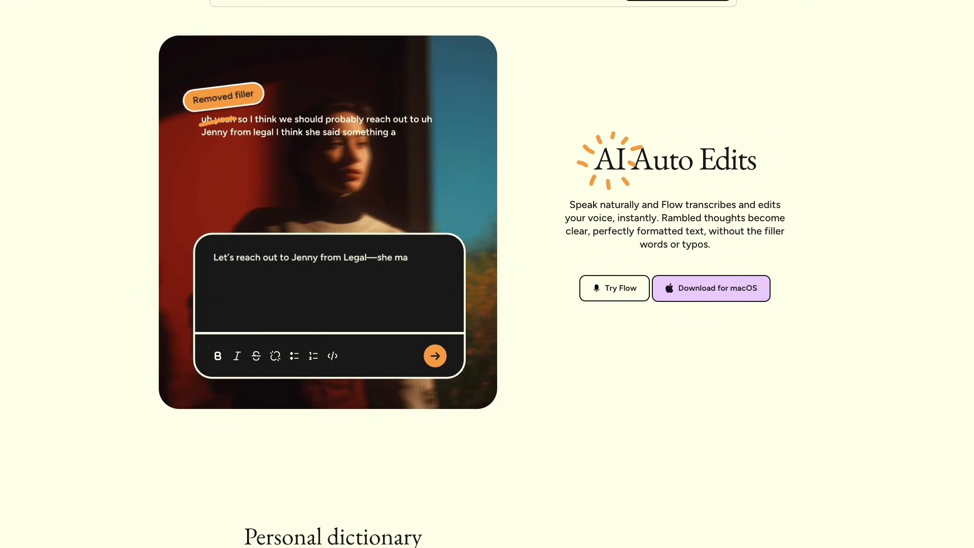
scroll(487, 274, down, 4)
scroll(488, 274, down, 6)
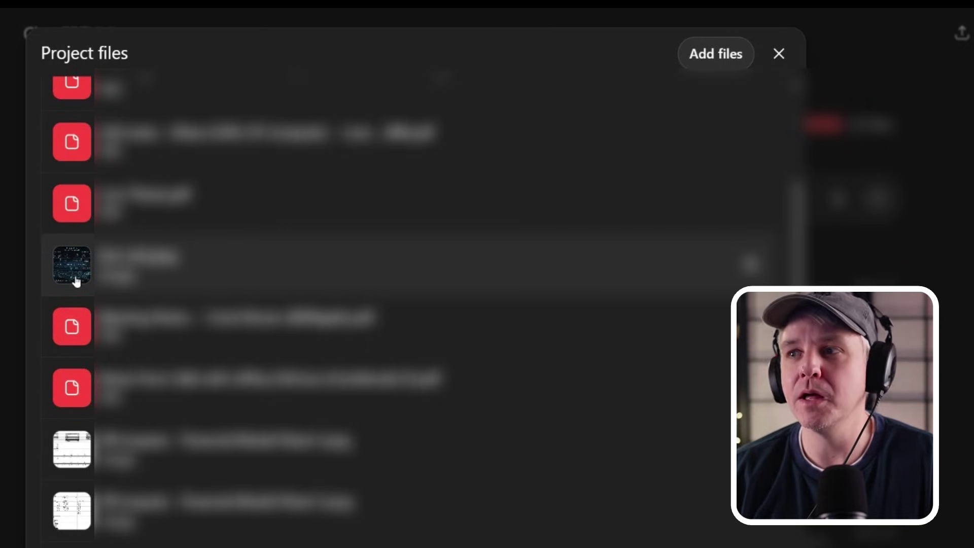
scroll(74, 278, down, 2)
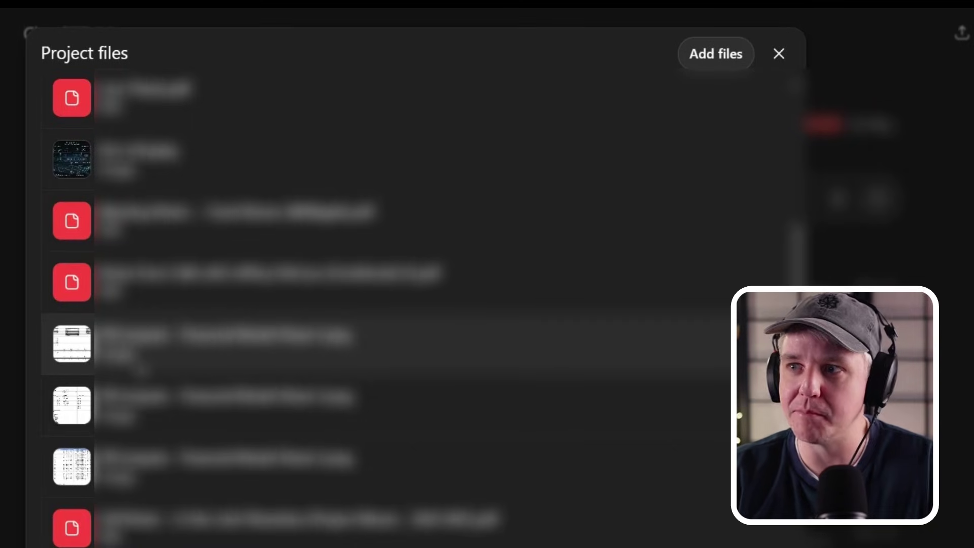
scroll(40, 375, down, 5)
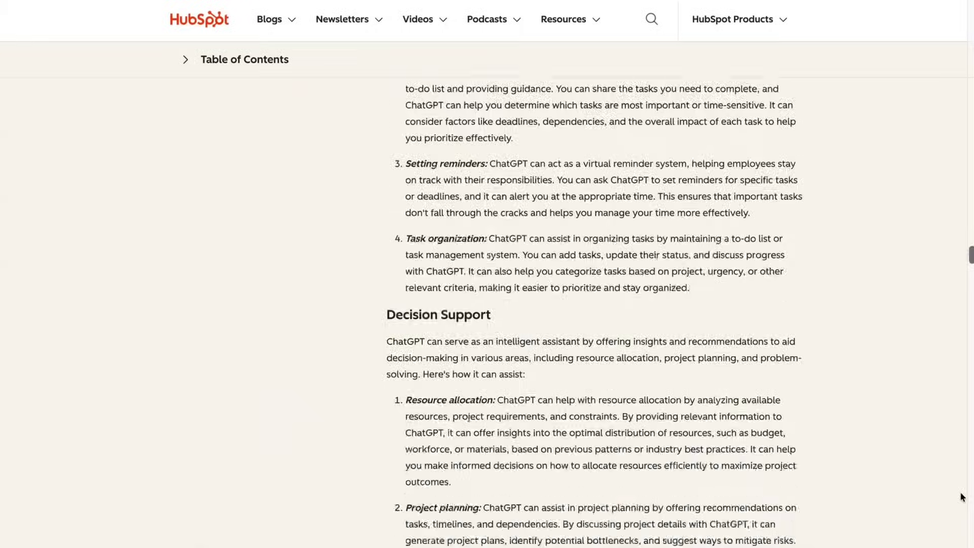
scroll(962, 498, down, 15)
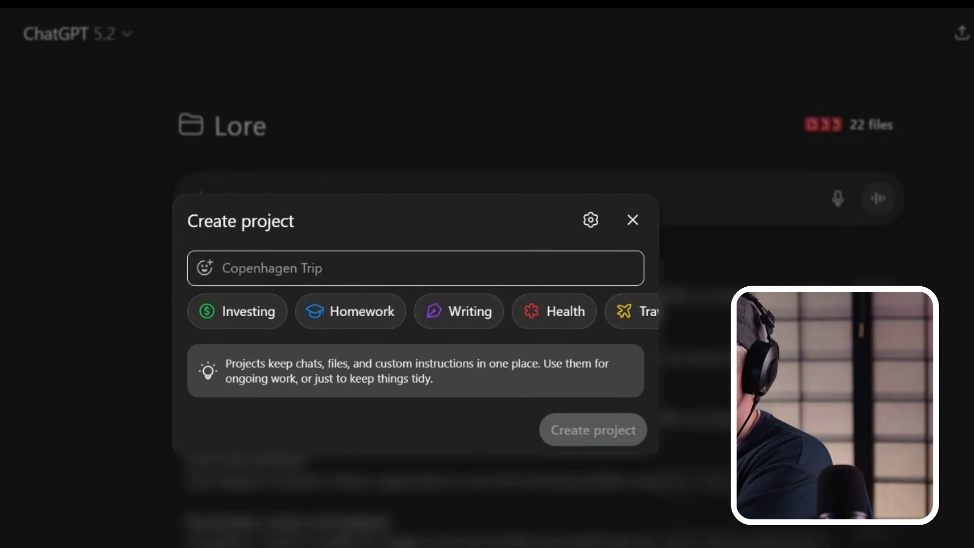
Create a project named 'The Next Wave' with a purple folder icon.
text(The Ne)
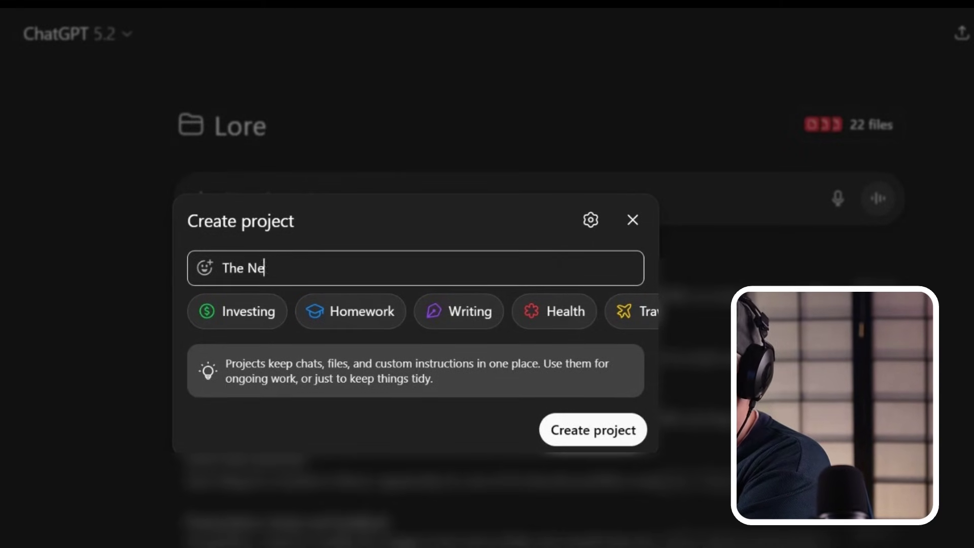
text(xt Wave)
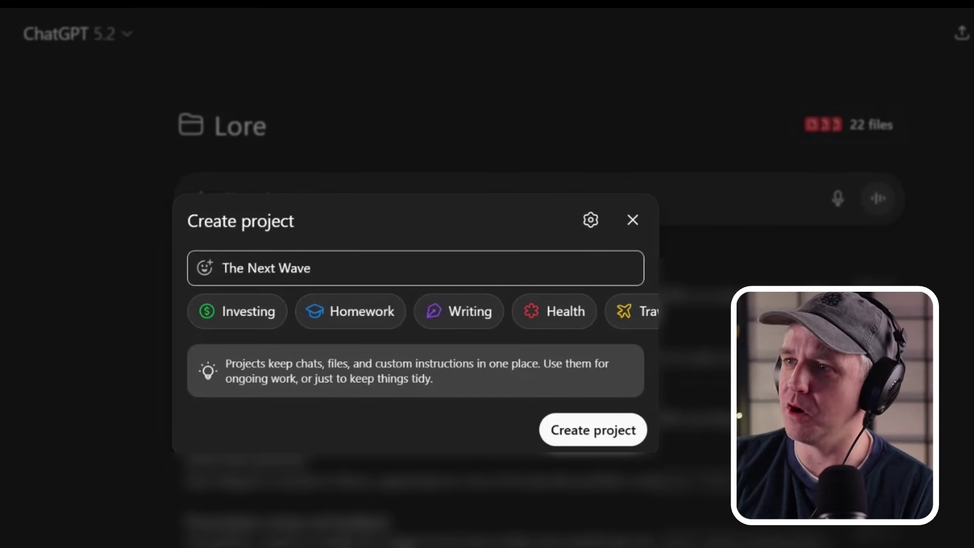
click(205, 269)
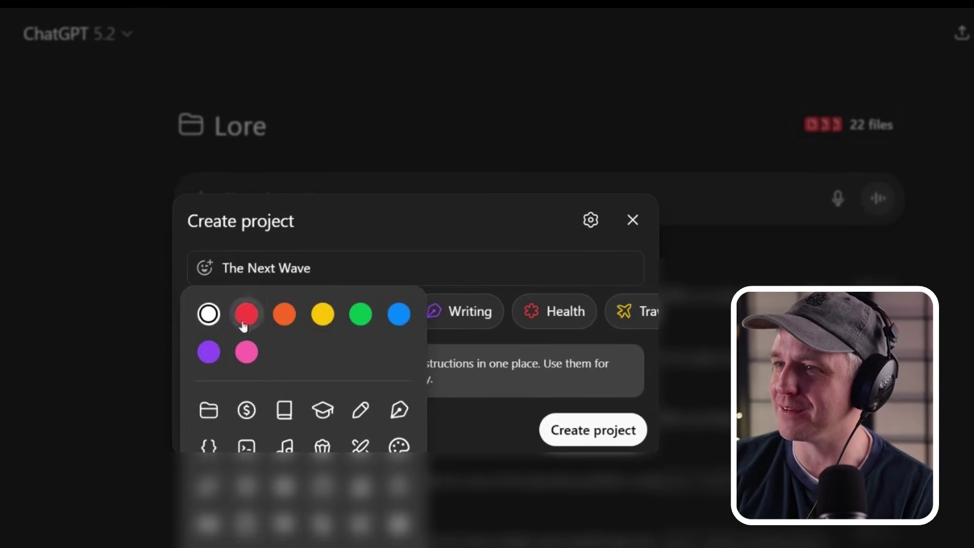
click(210, 351)
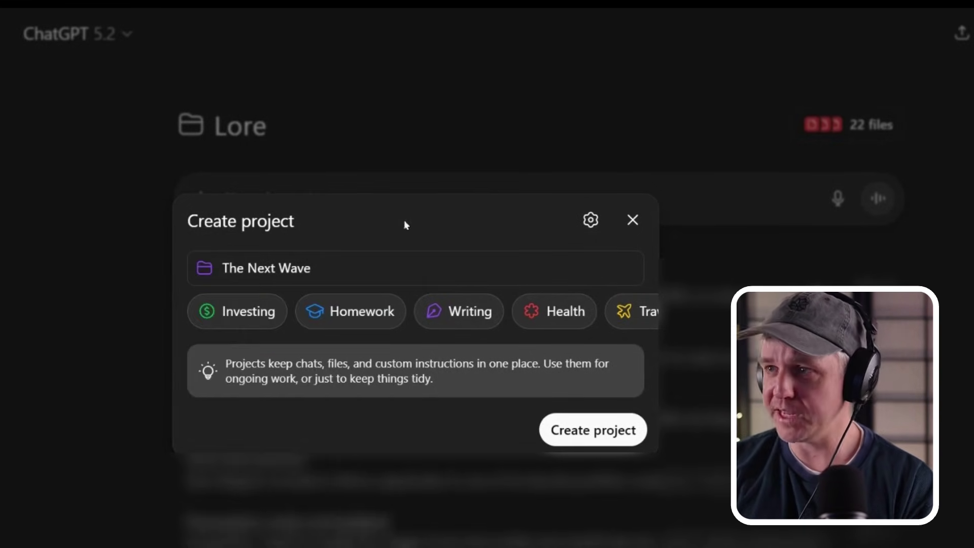
click(581, 431)
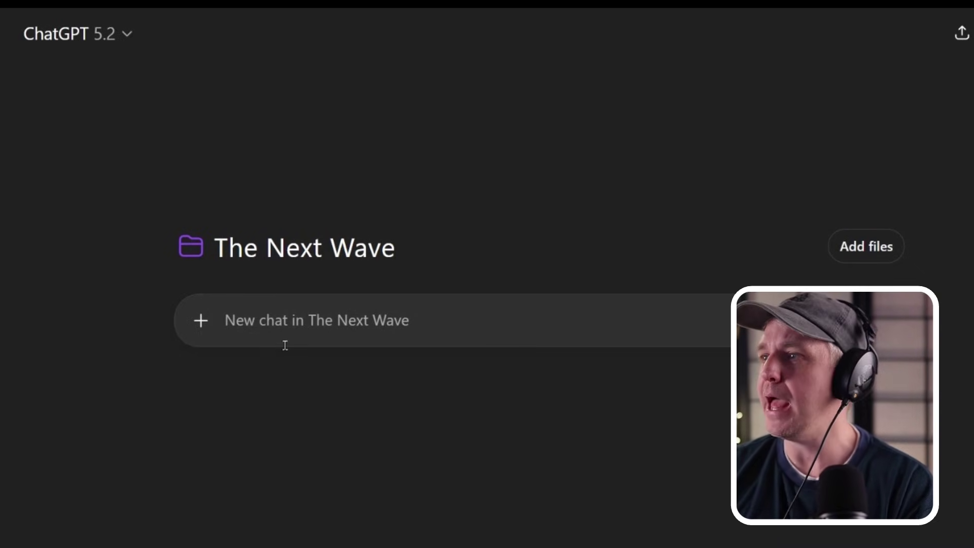
Upload Fictitious Business Overview.docx into The Next Wave project's files.
click(867, 249)
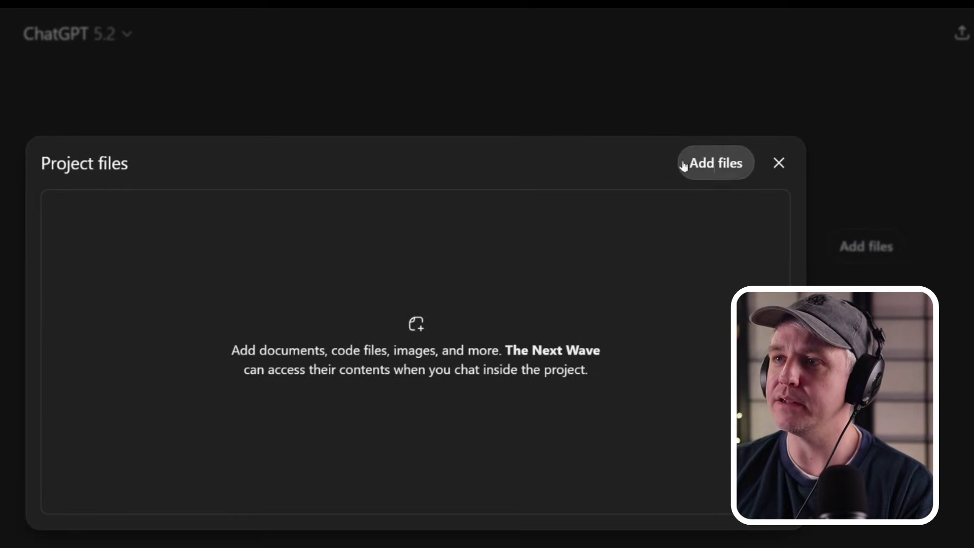
click(710, 164)
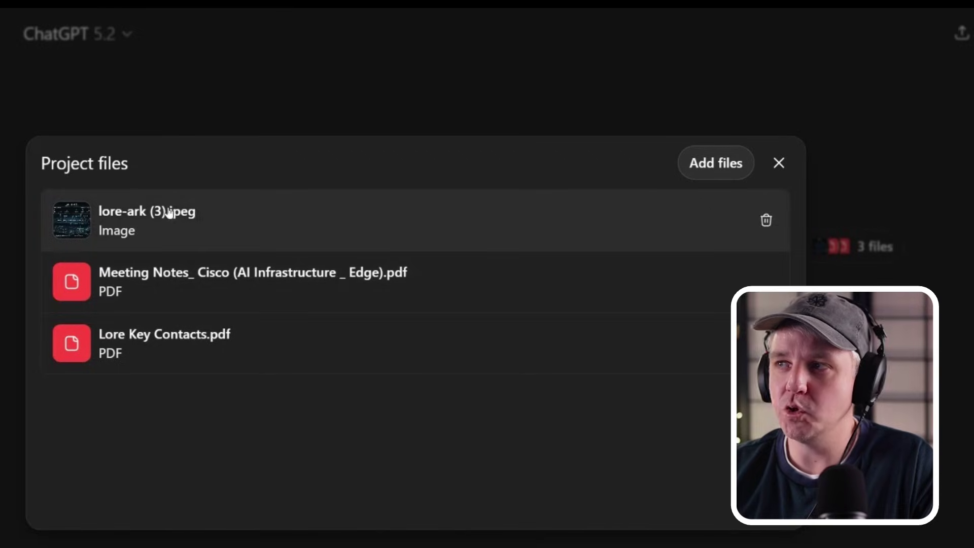
key(Escape)
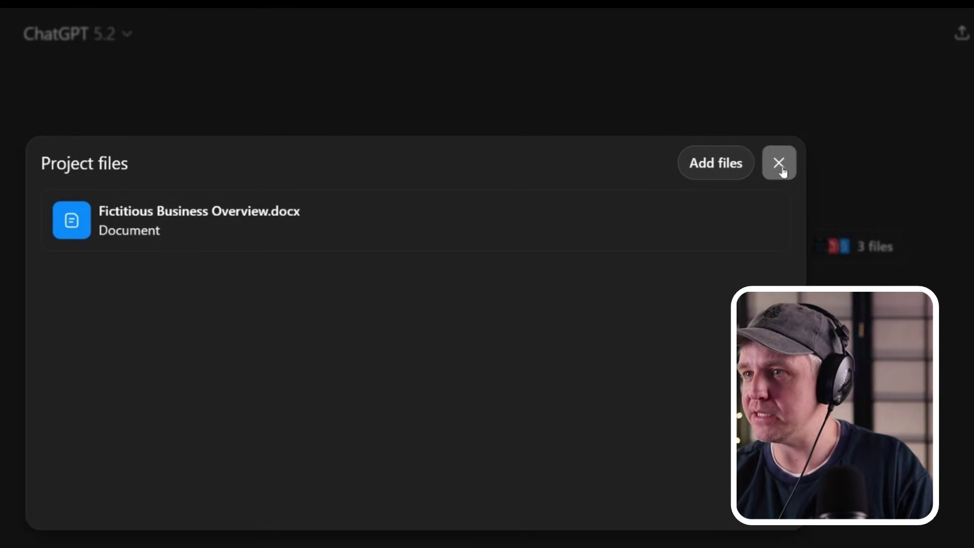
Close the files panel and read through the Brightline 'Business overview and goals' answer.
click(785, 171)
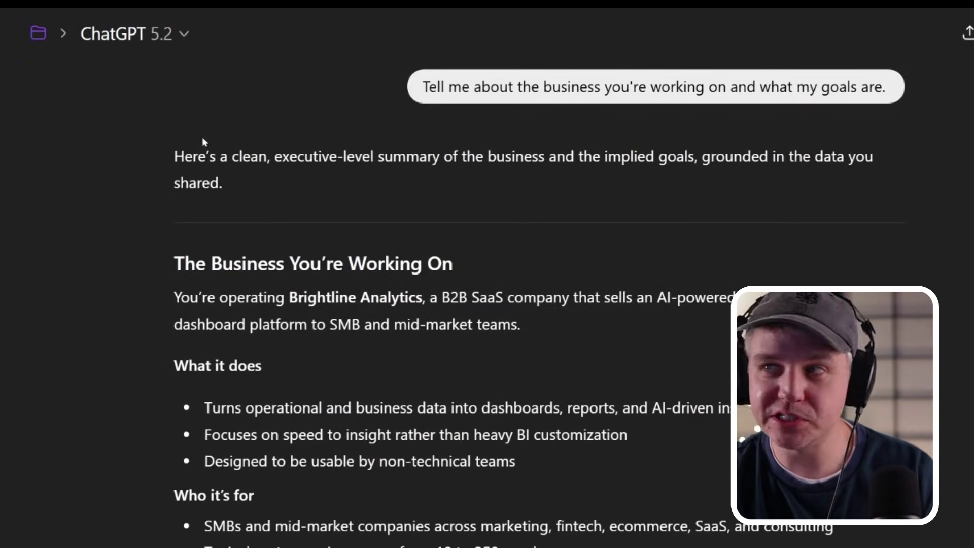
mouse_move(245, 145)
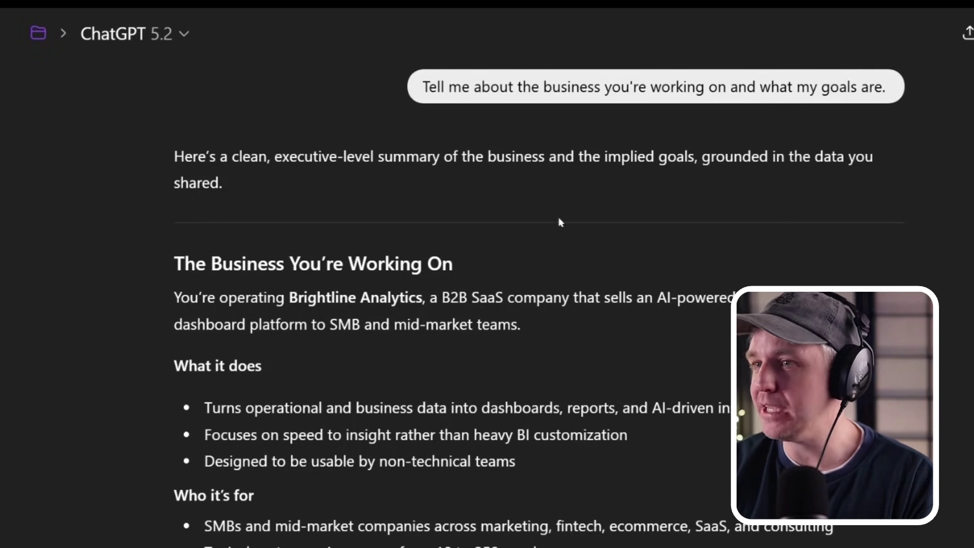
scroll(406, 262, down, 2)
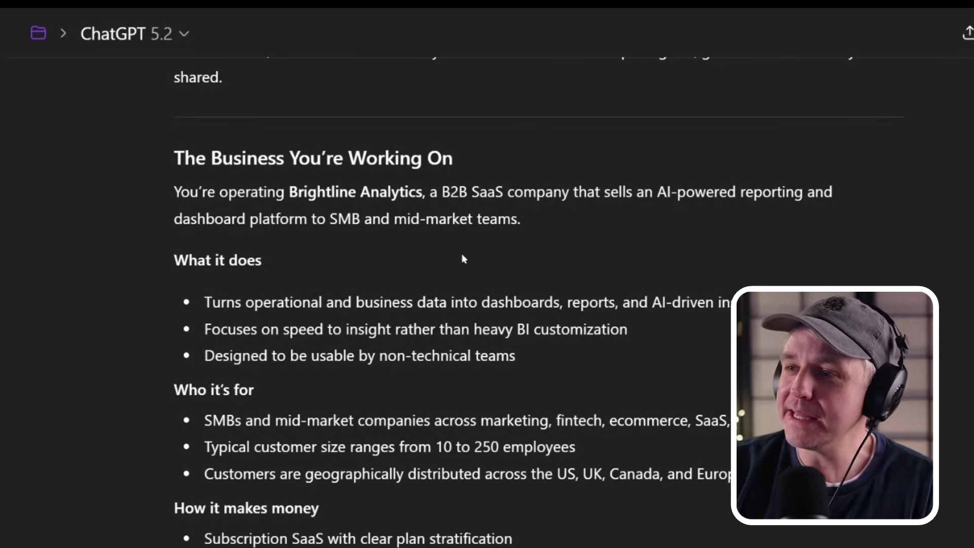
scroll(462, 264, down, 3)
scroll(444, 292, up, 1)
scroll(172, 204, down, 7)
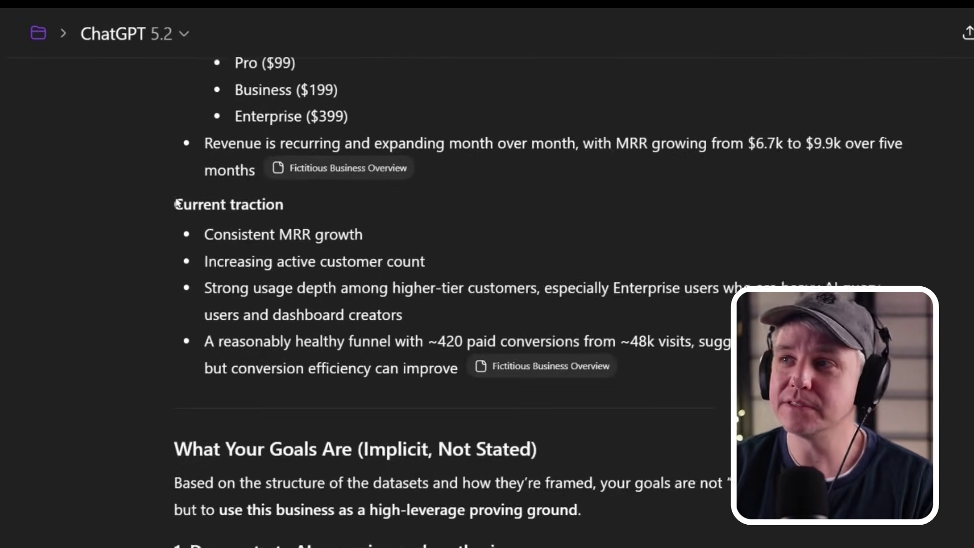
scroll(177, 204, down, 6)
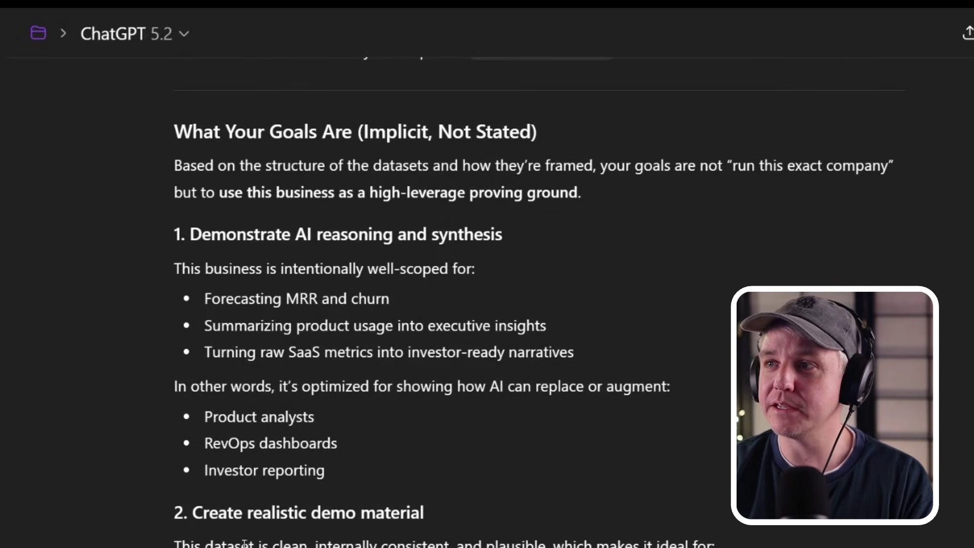
scroll(428, 372, down, 10)
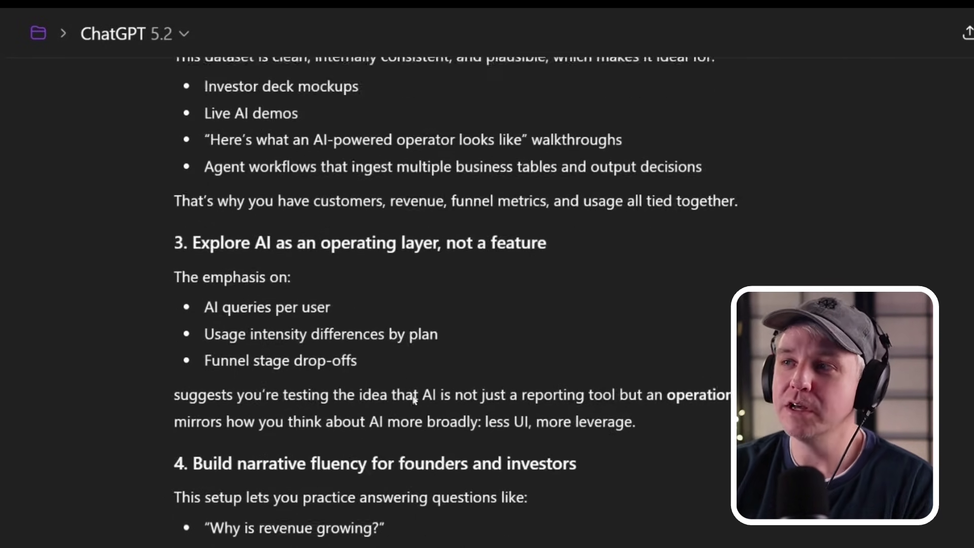
scroll(406, 415, down, 9)
scroll(403, 415, up, 3)
scroll(403, 415, up, 2)
scroll(404, 422, down, 8)
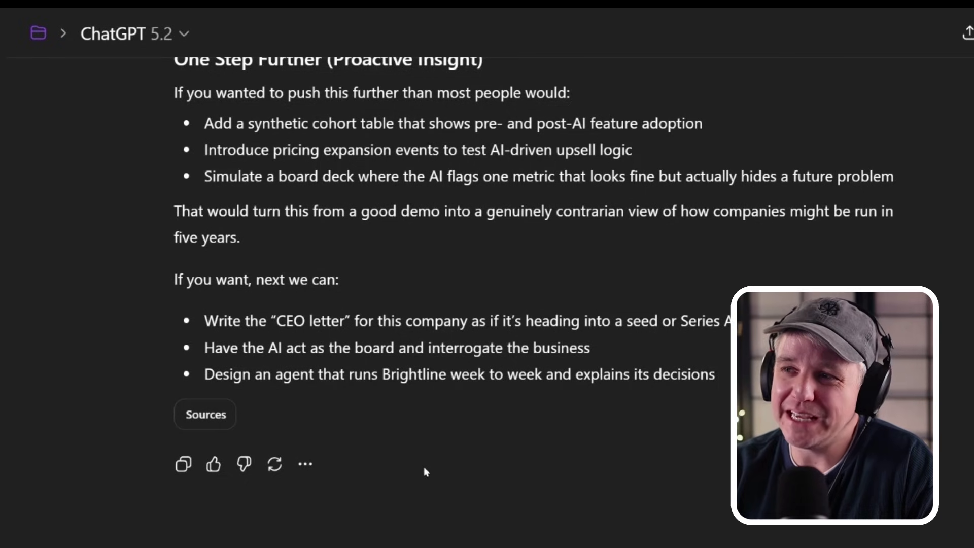
scroll(411, 441, up, 1)
scroll(411, 439, up, 7)
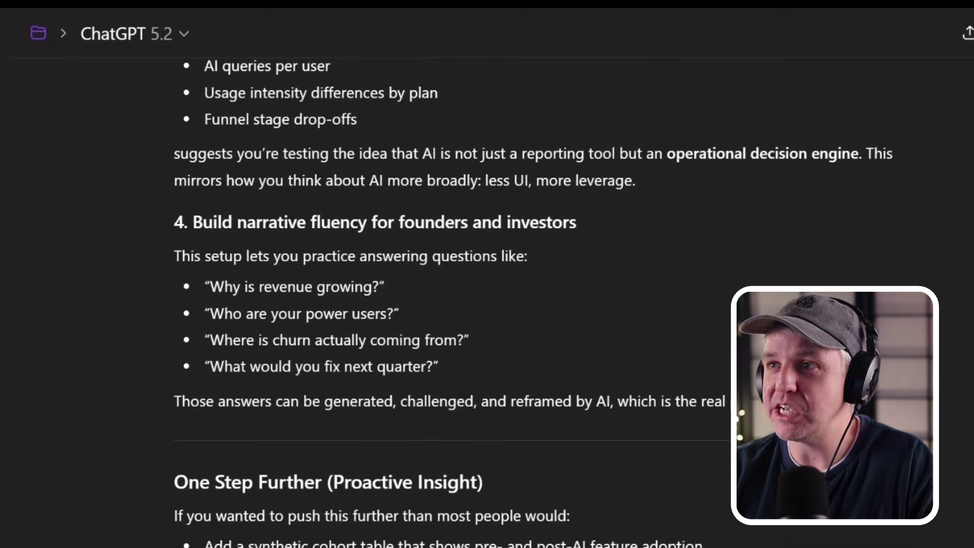
scroll(370, 304, up, 6)
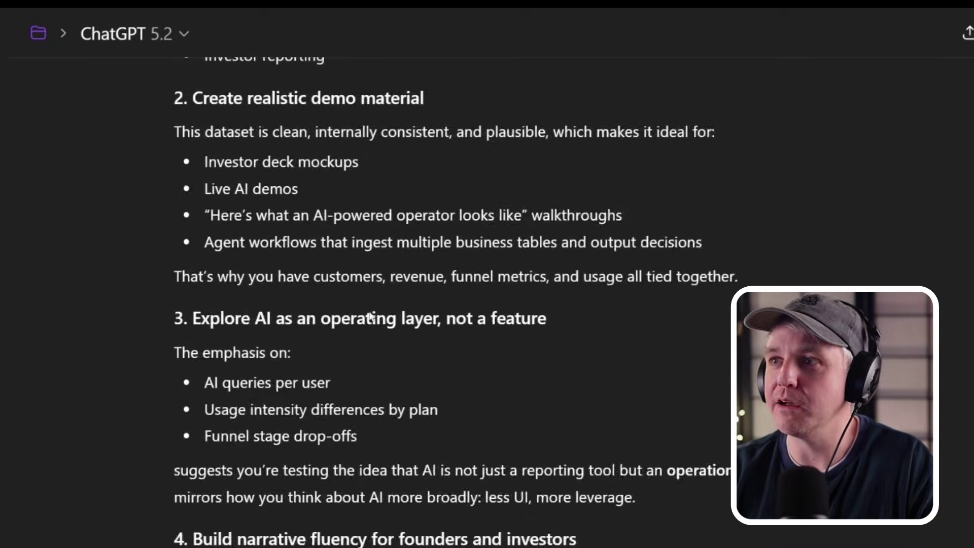
scroll(371, 316, up, 15)
click(38, 33)
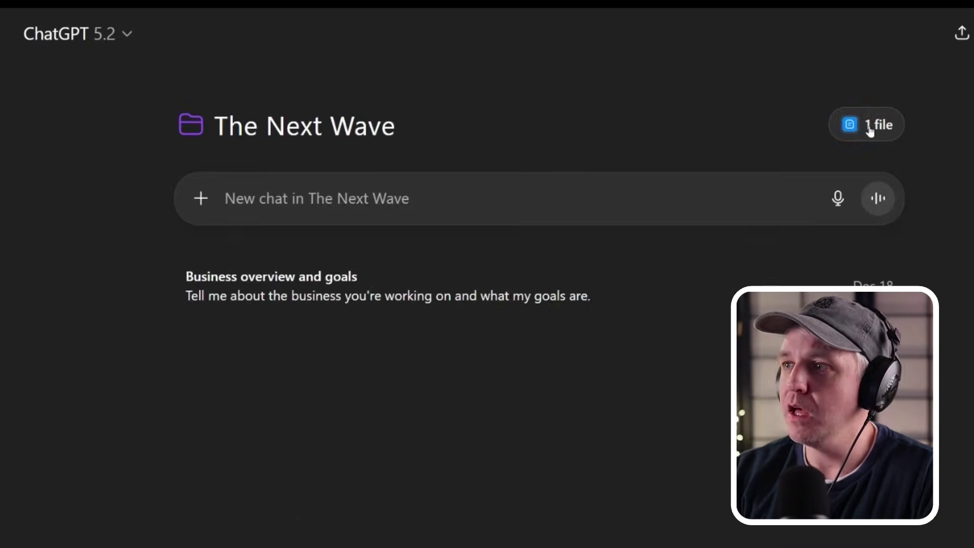
click(870, 128)
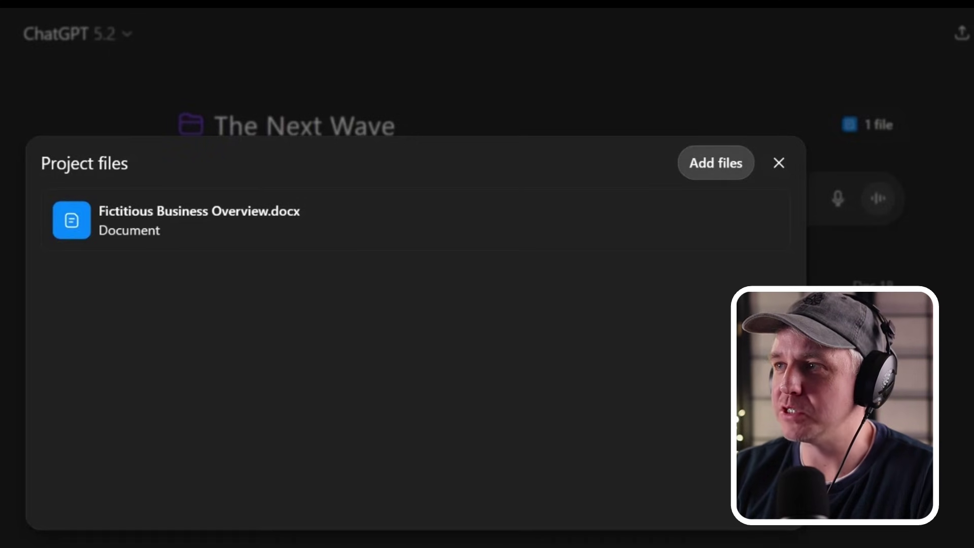
click(778, 163)
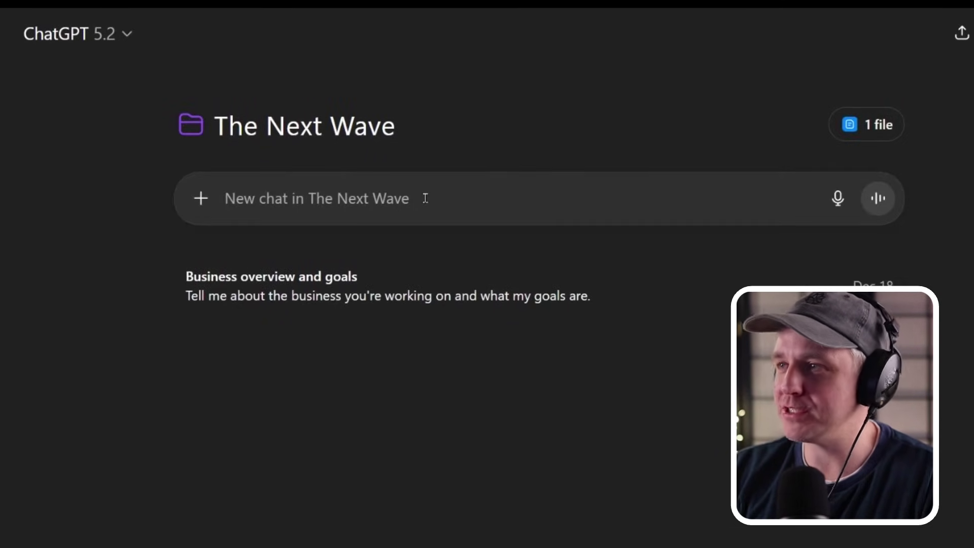
click(270, 210)
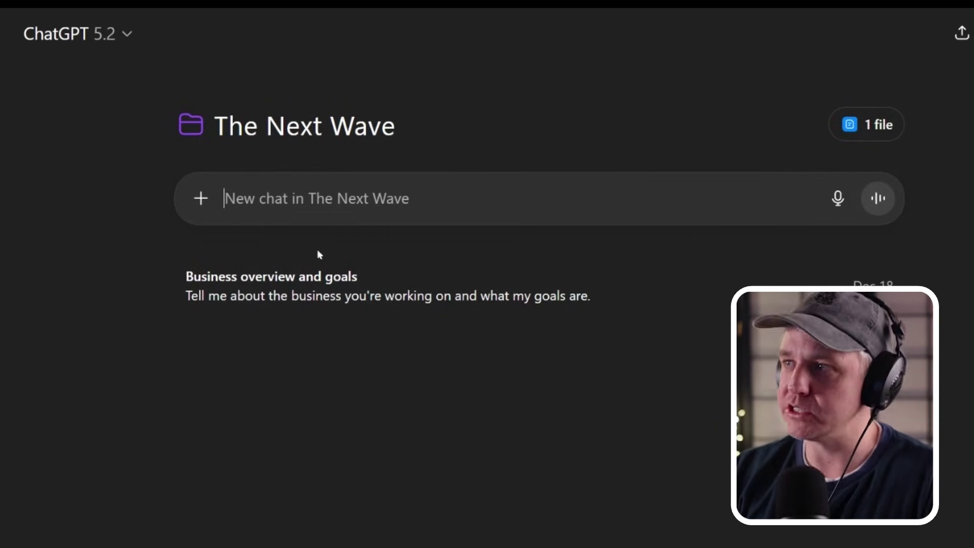
Add the diagram image 'ChatGPT Image Dec 17, 2025, 06_39_44 PM.png' to the project's files.
click(870, 125)
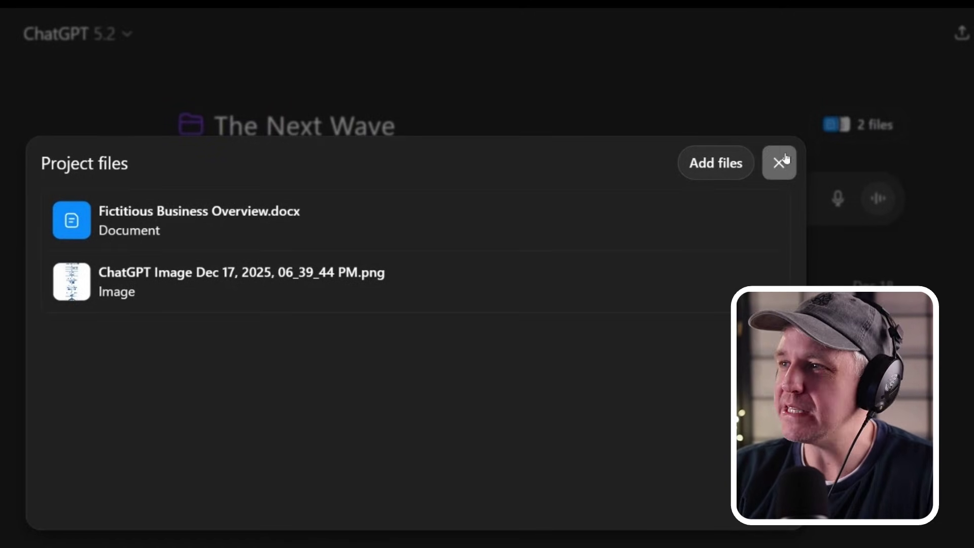
click(779, 163)
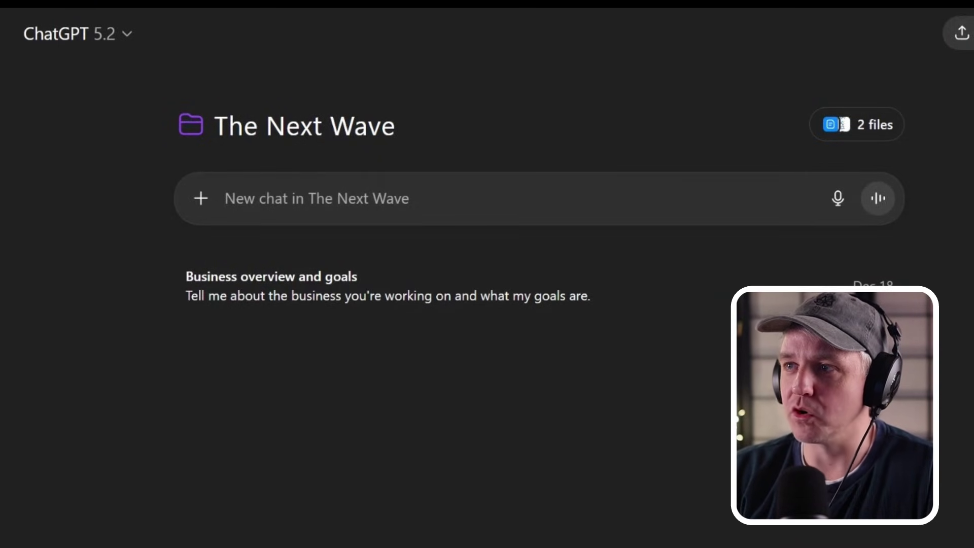
click(961, 33)
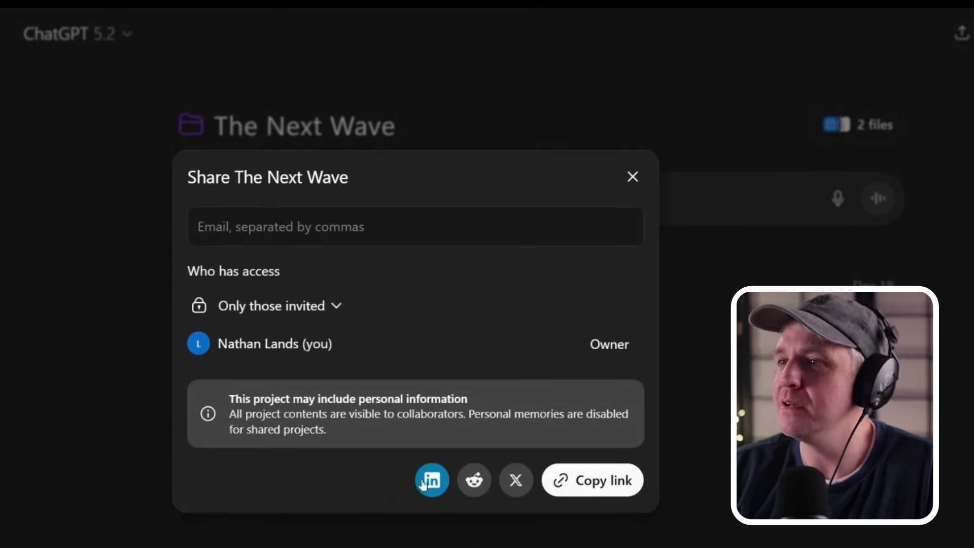
click(632, 177)
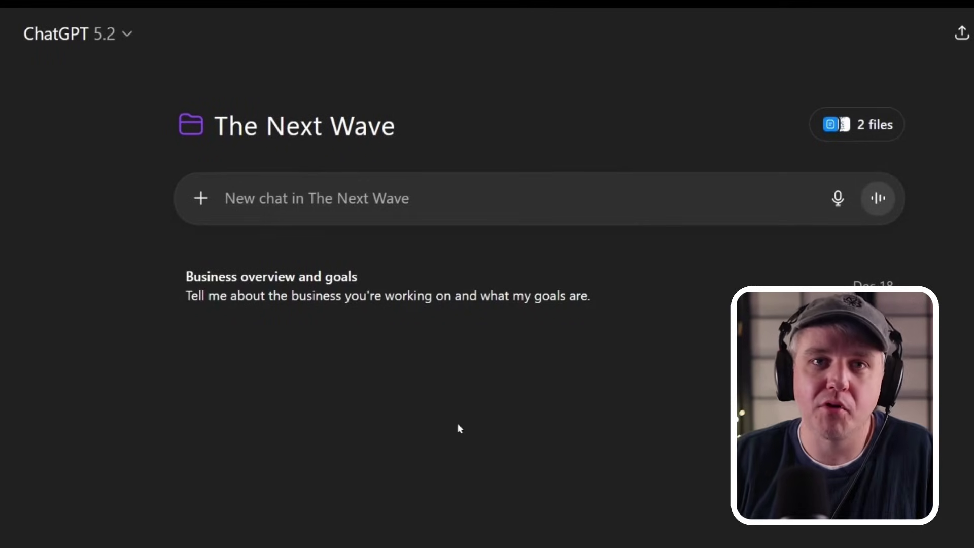